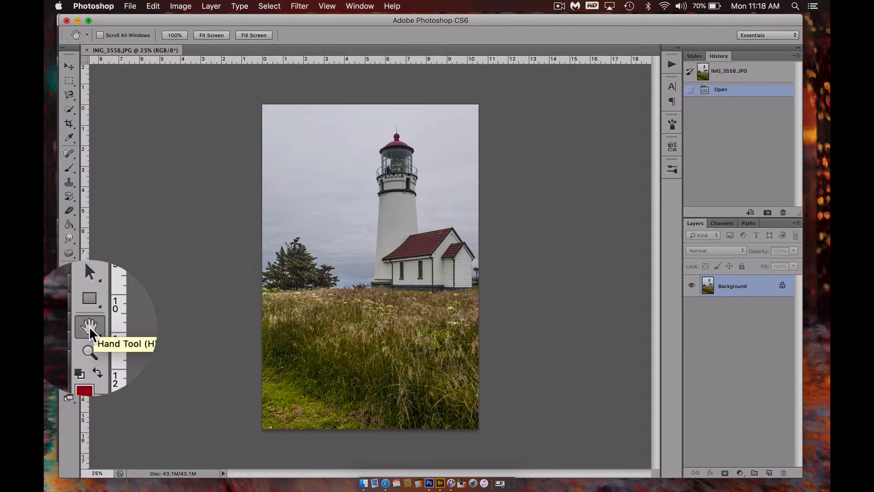
Fit the lighthouse photo to the screen and start a new document using the Custom preset
double_click(69, 327)
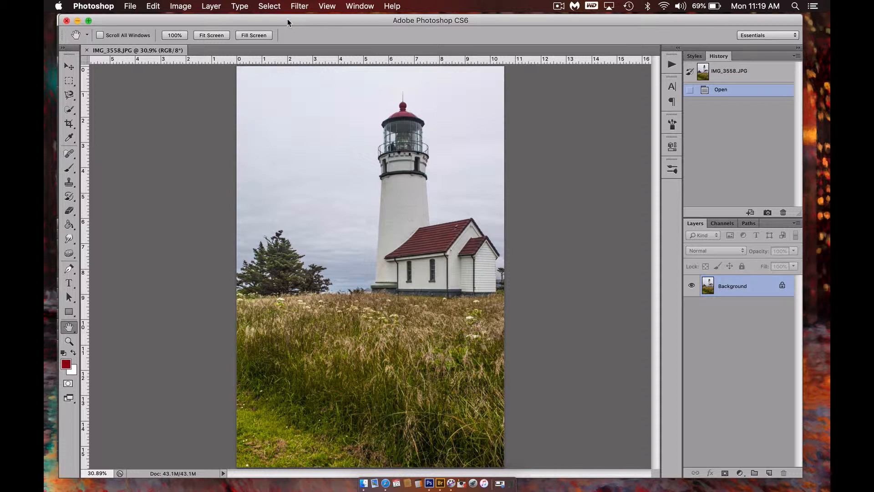
click(131, 6)
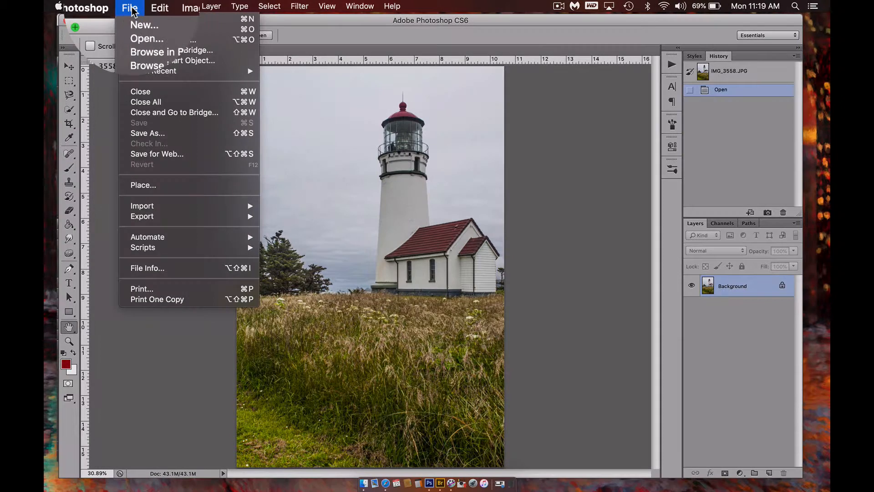
click(135, 24)
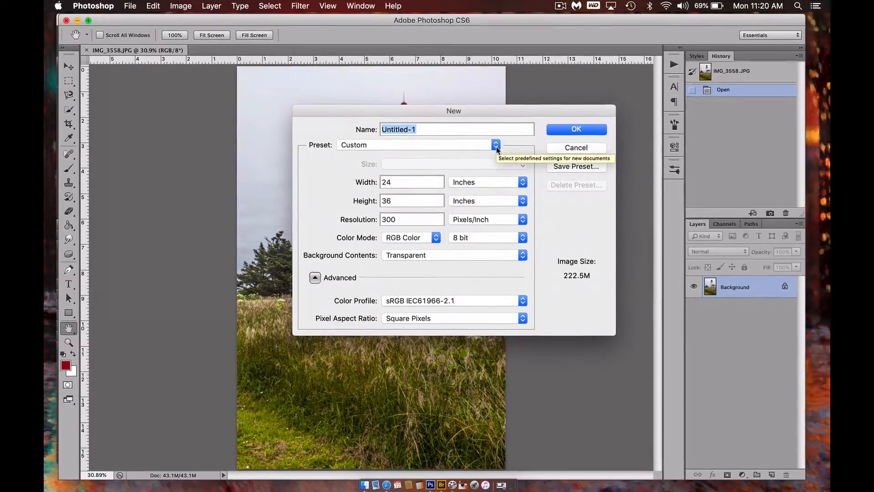
click(495, 145)
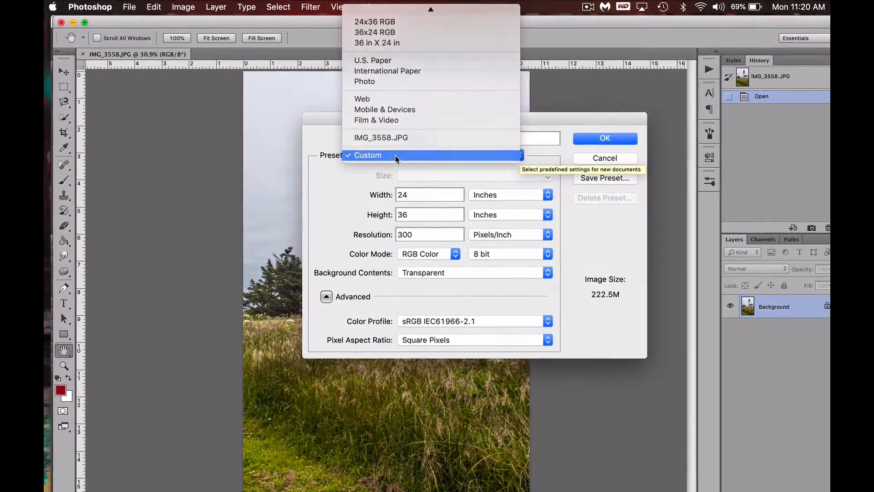
click(394, 155)
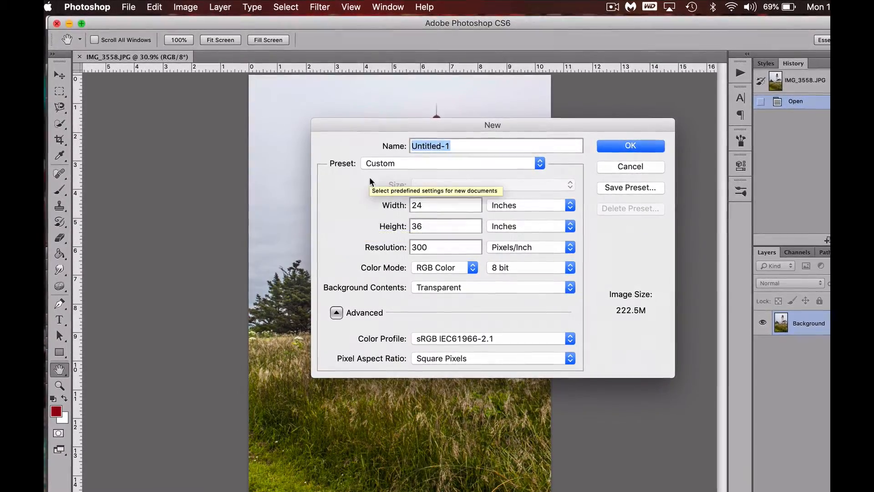
drag(360, 126, 609, 115)
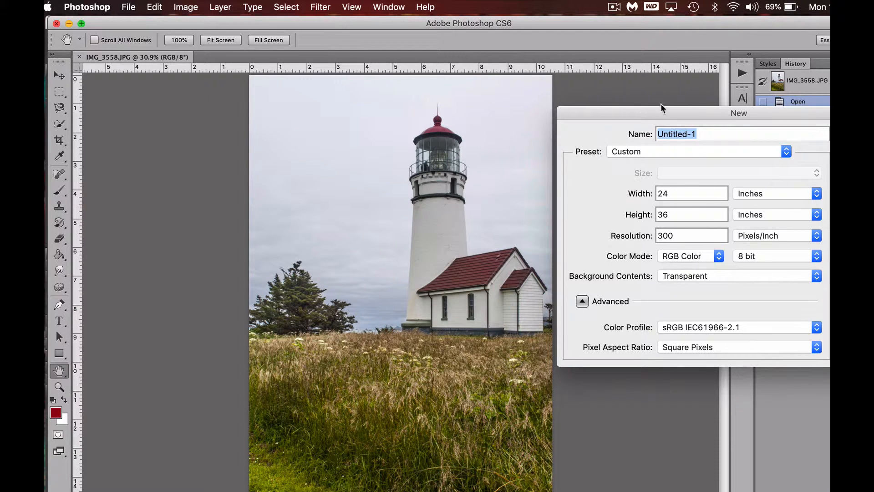
drag(667, 115, 500, 89)
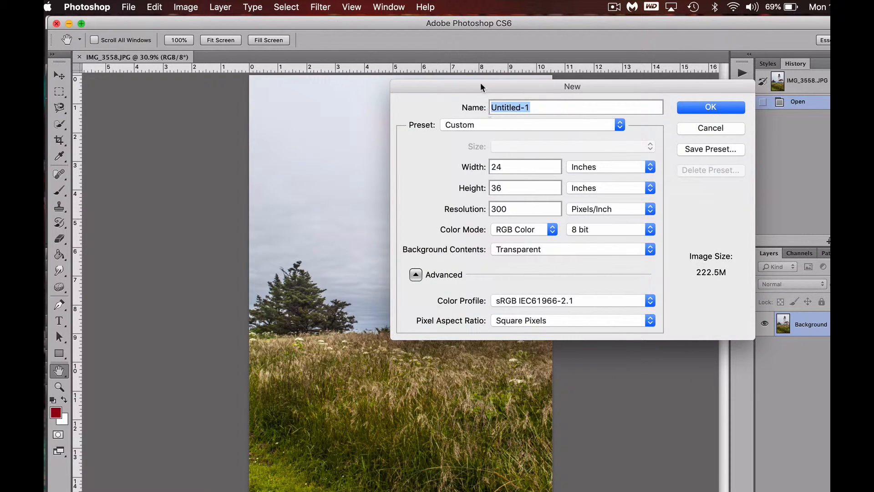
drag(482, 86, 586, 169)
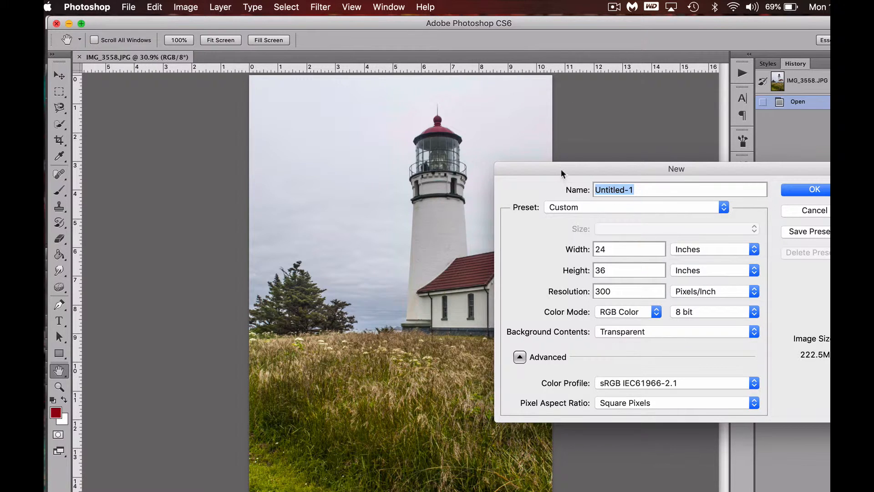
drag(563, 173, 405, 171)
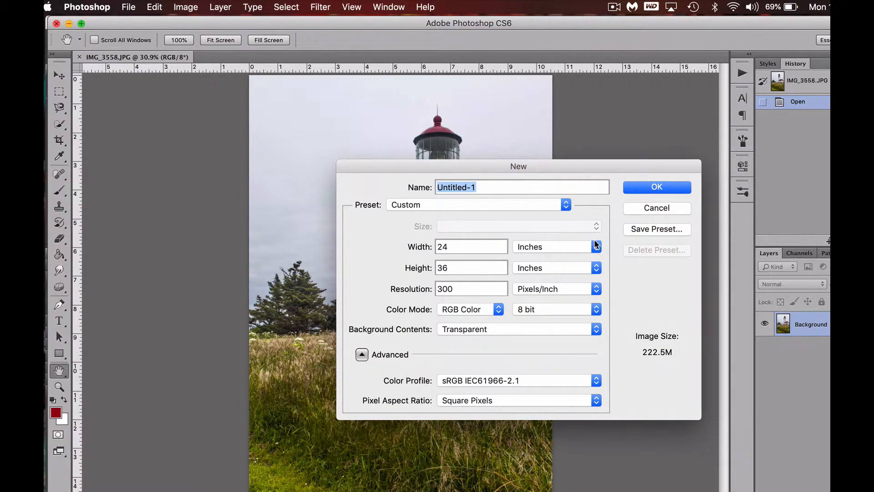
Keep the new document's width in Inches and its resolution unit as Pixels/Inch
click(596, 245)
click(597, 248)
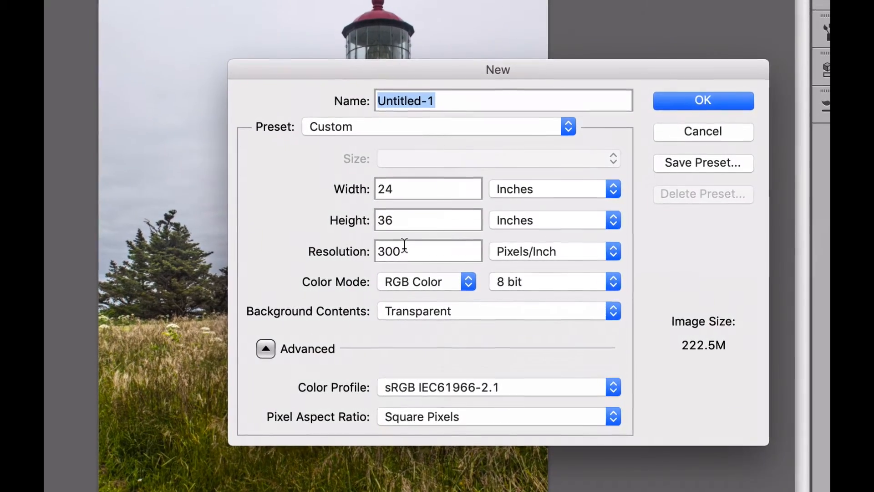
click(613, 251)
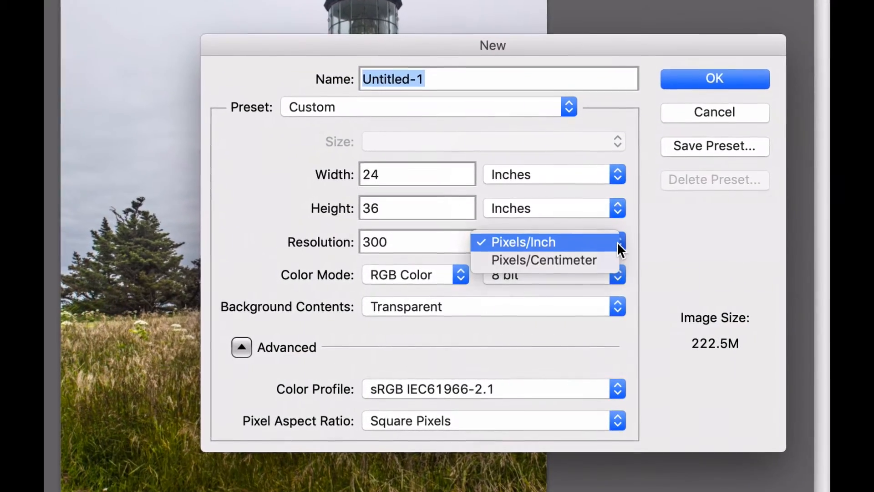
click(610, 237)
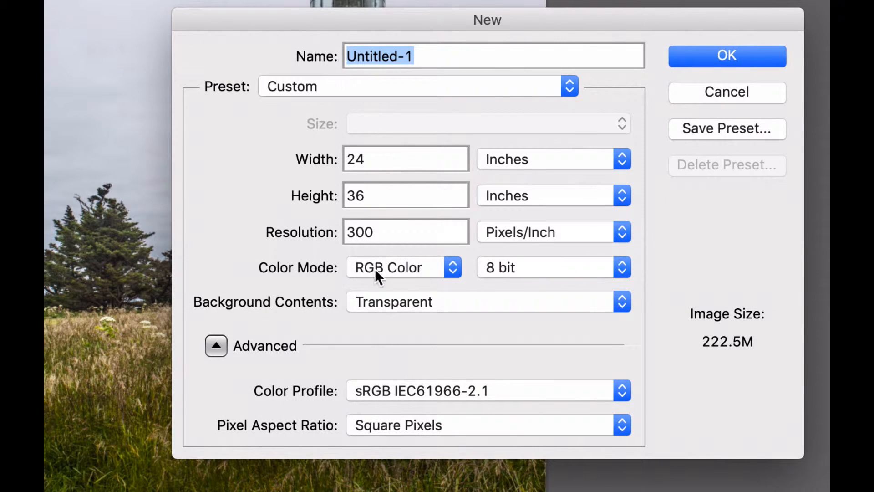
Choose RGB Color at 8 bit with Transparent background contents for the new document
click(452, 268)
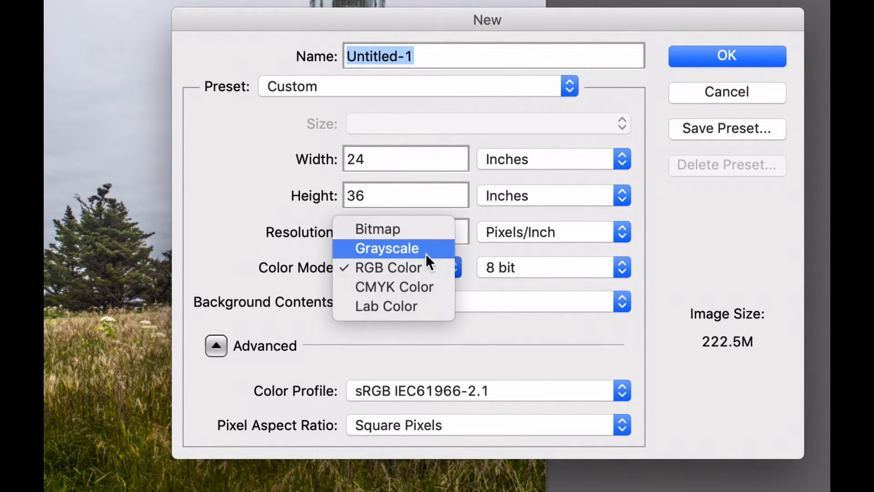
click(420, 266)
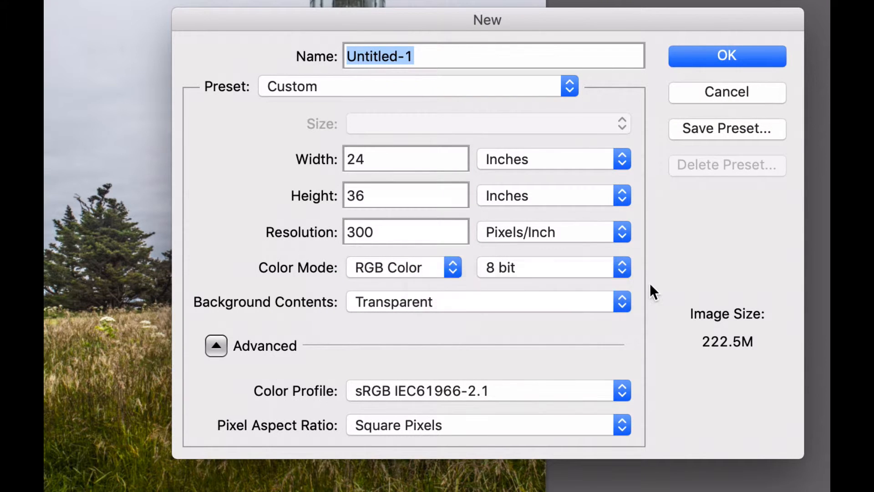
click(622, 269)
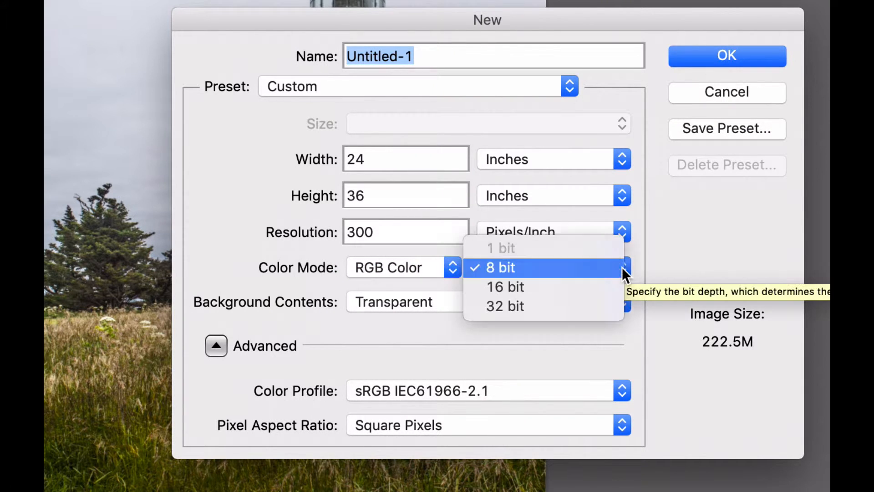
click(579, 267)
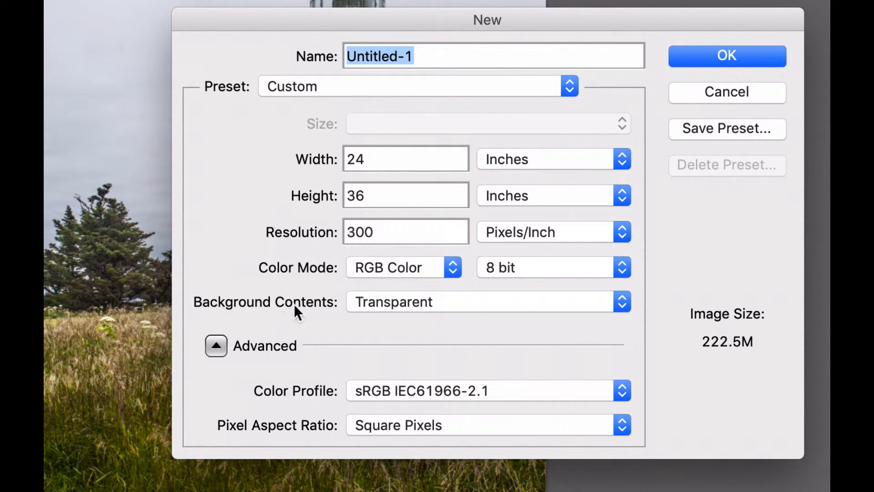
click(622, 301)
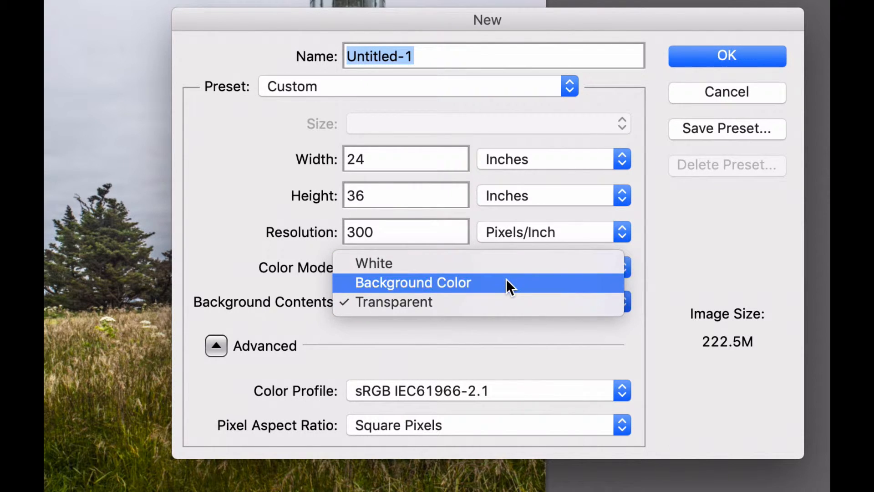
click(489, 306)
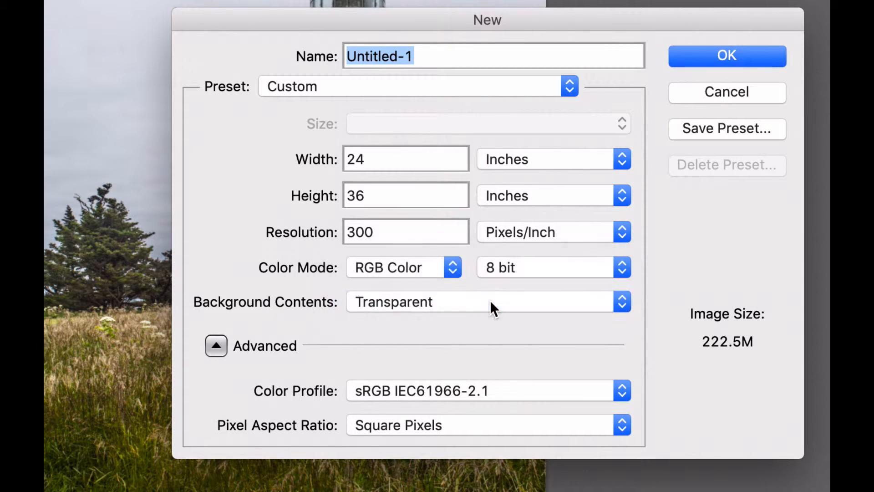
Set the advanced options to the Adobe RGB (1998) color profile and Square Pixels, and create the document
click(221, 345)
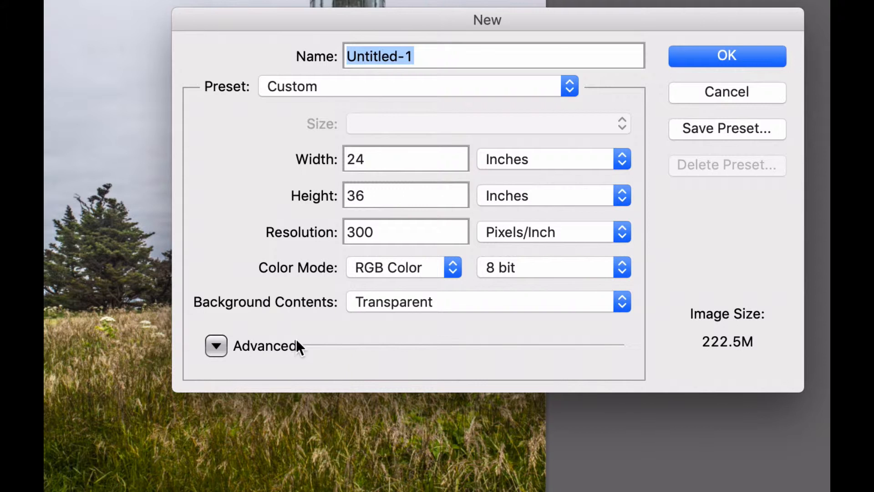
click(216, 345)
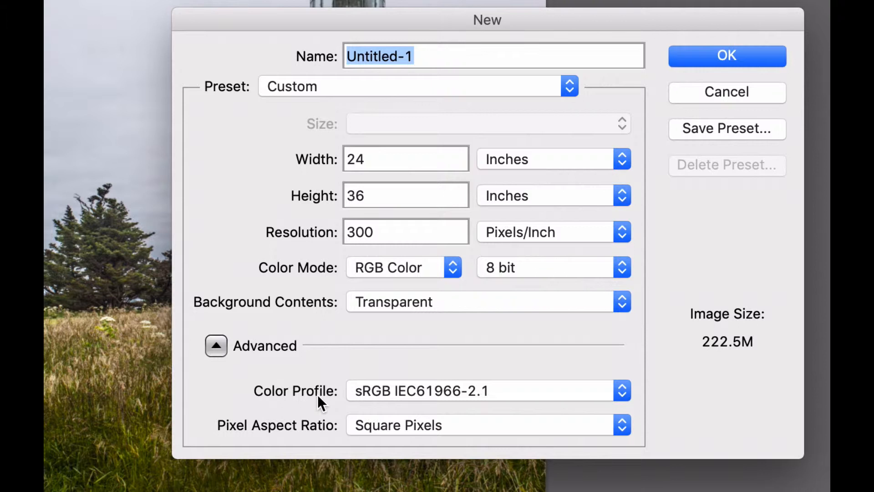
click(627, 385)
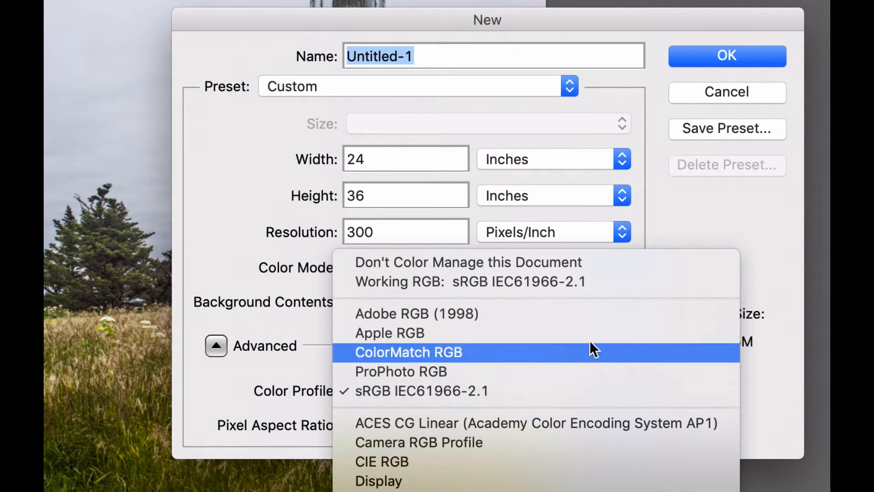
click(465, 314)
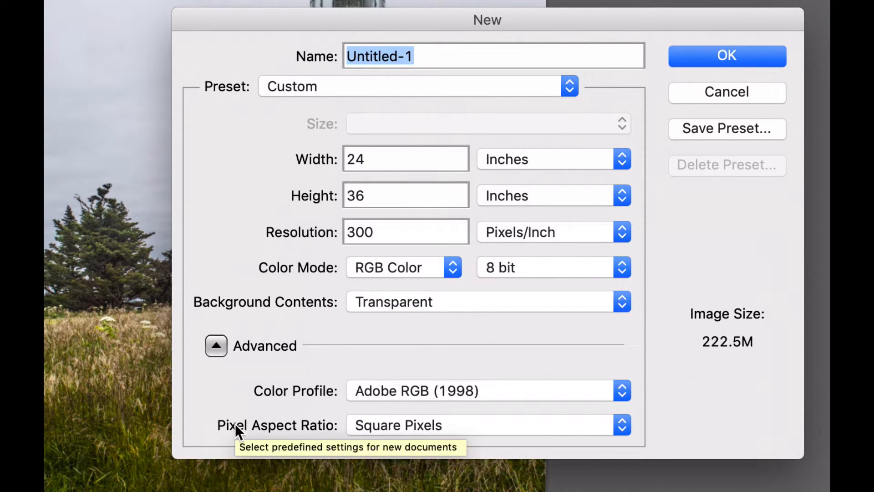
click(622, 427)
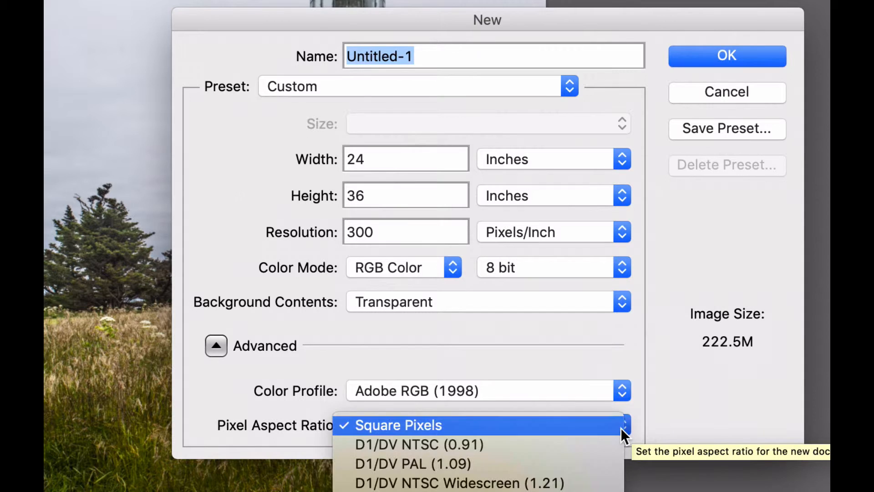
click(450, 424)
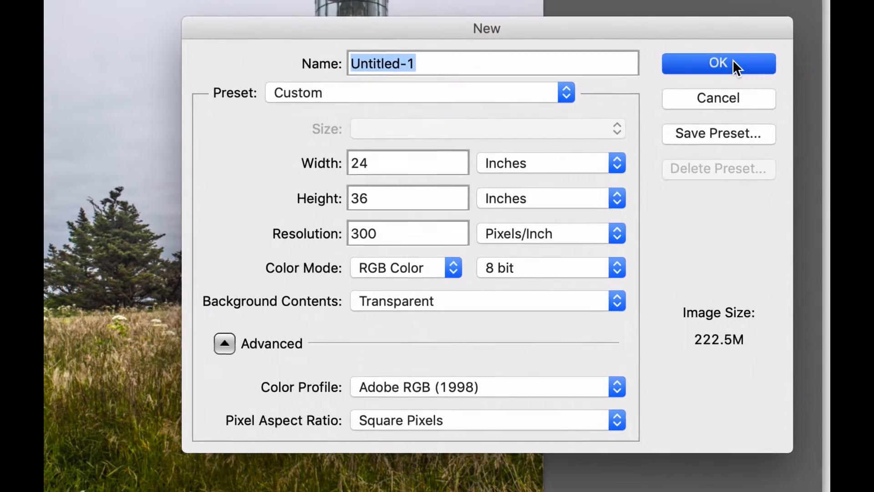
click(734, 58)
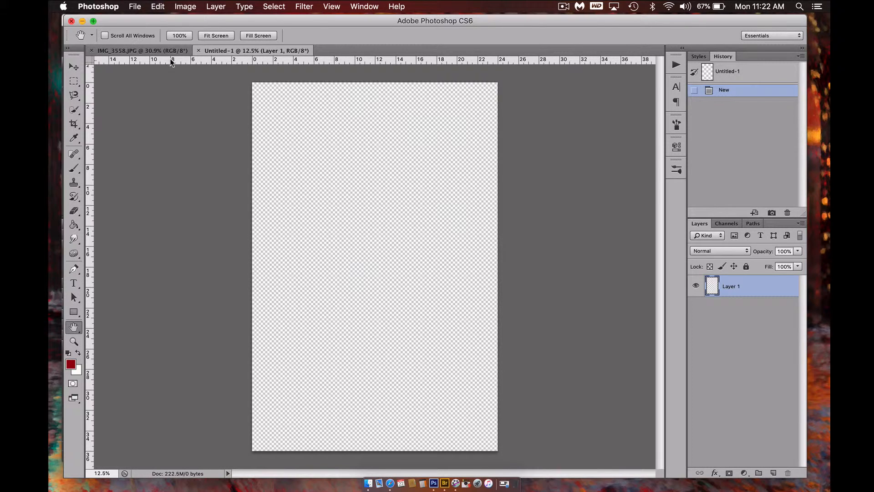
Float the IMG_3558.JPG window and move the lighthouse photo into the blank Untitled-1 document as a layer
click(142, 51)
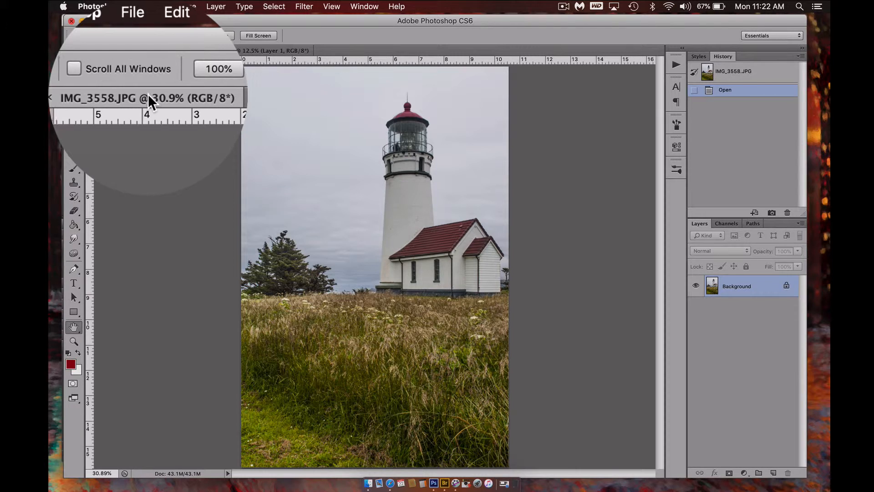
drag(149, 94, 165, 103)
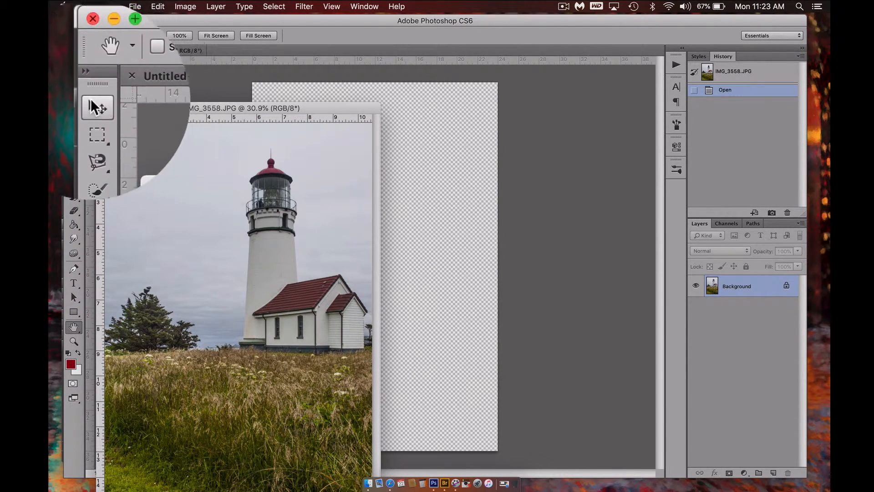
click(97, 101)
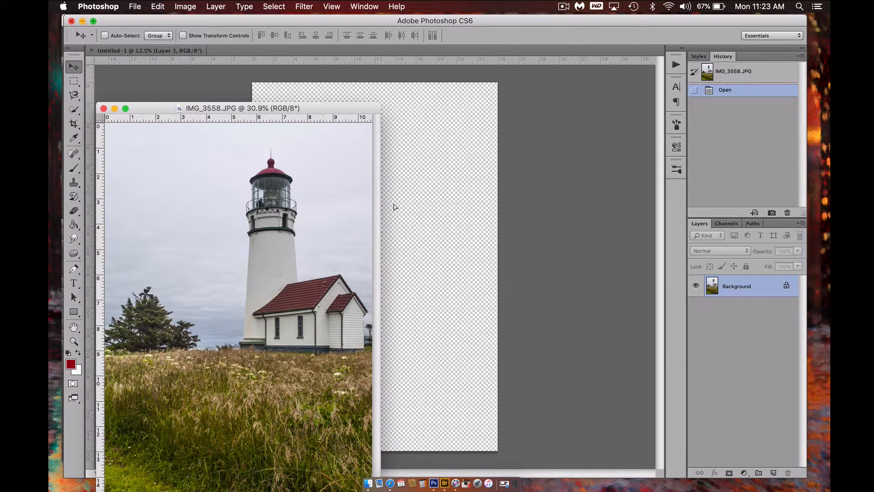
drag(430, 203, 430, 204)
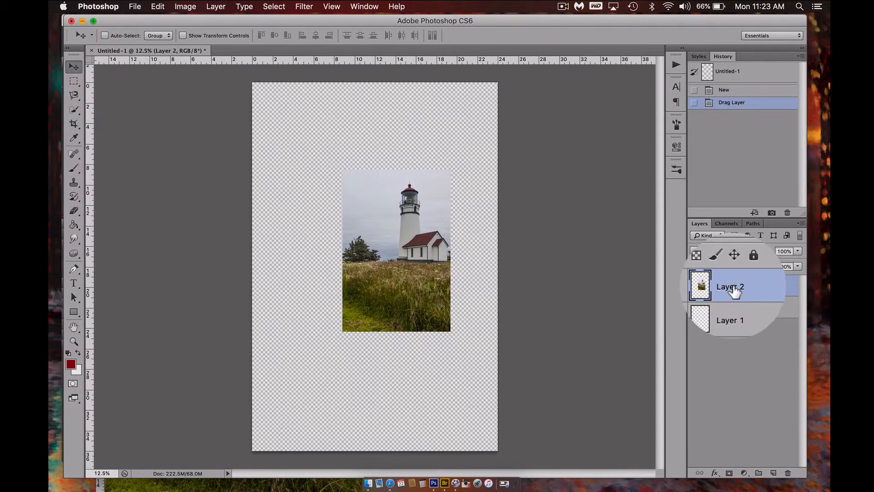
Rename the lighthouse layer to "Photo" and move the image closer to the centre of the canvas
double_click(733, 287)
text(Photo)
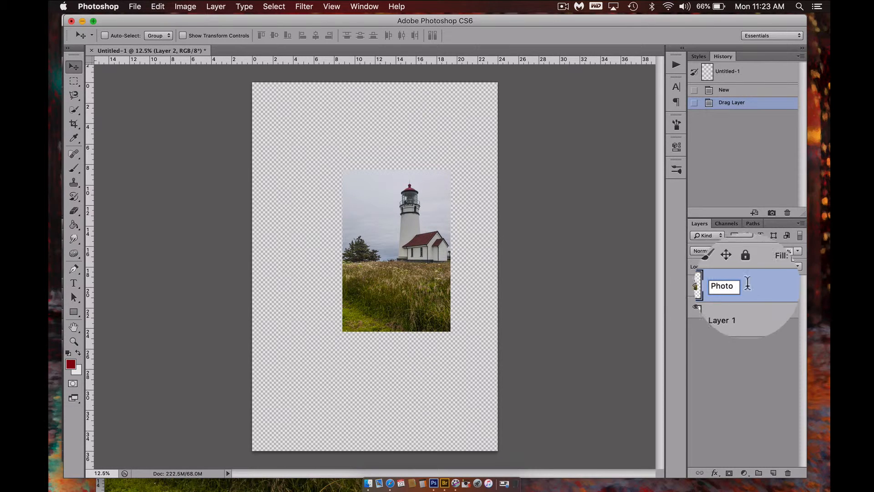
key(Return)
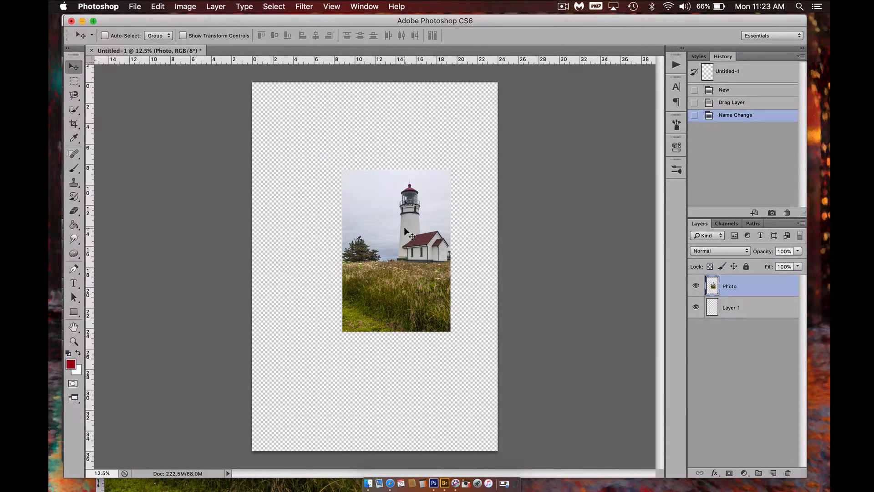
drag(416, 222, 382, 255)
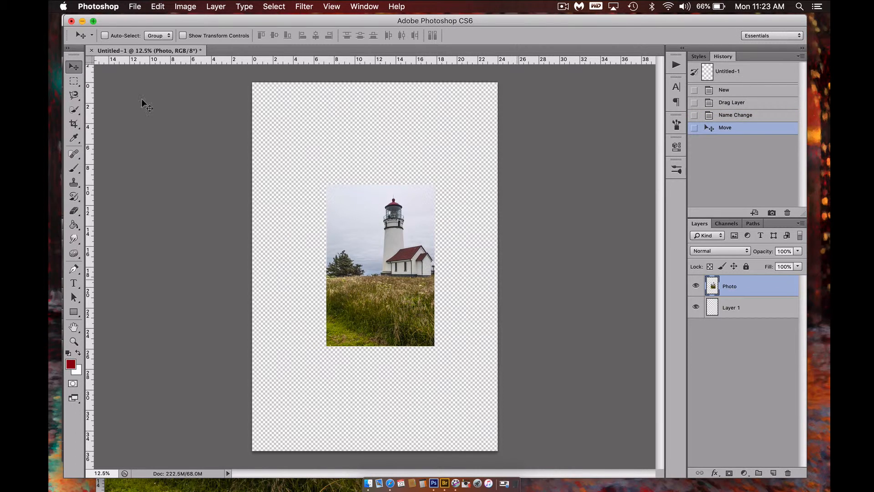
Try stretching the Photo layer out of proportion and repositioning it with Free Transform, and revert to the Move history state
click(158, 7)
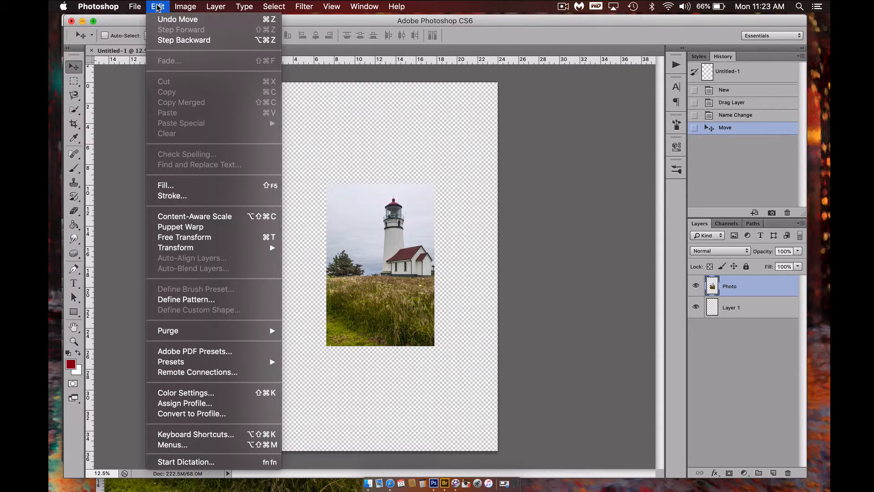
click(201, 237)
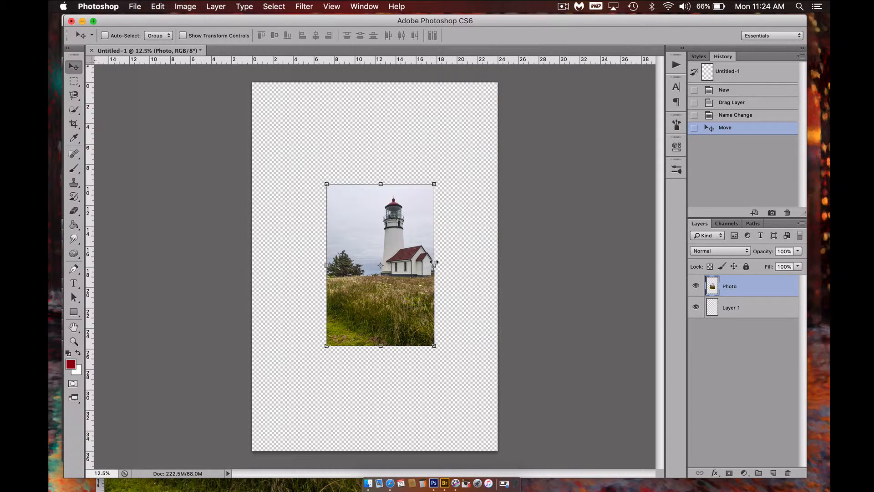
drag(437, 259, 460, 259)
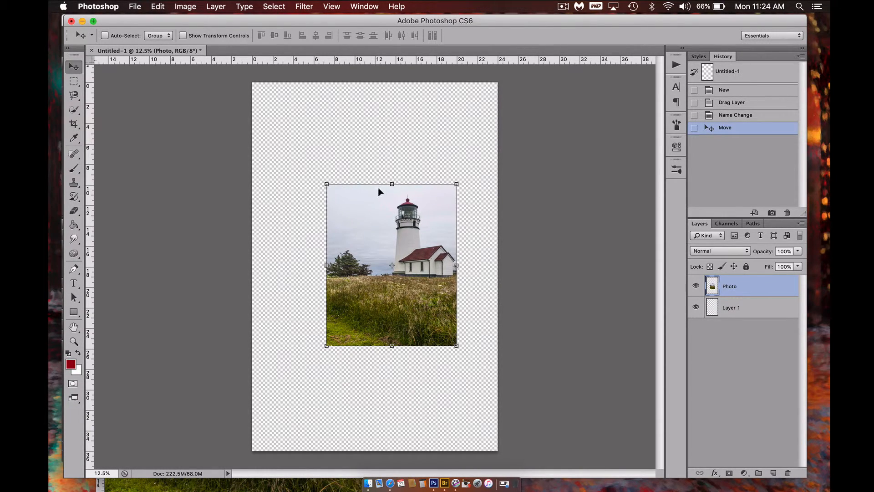
drag(393, 172, 401, 162)
drag(457, 165, 483, 165)
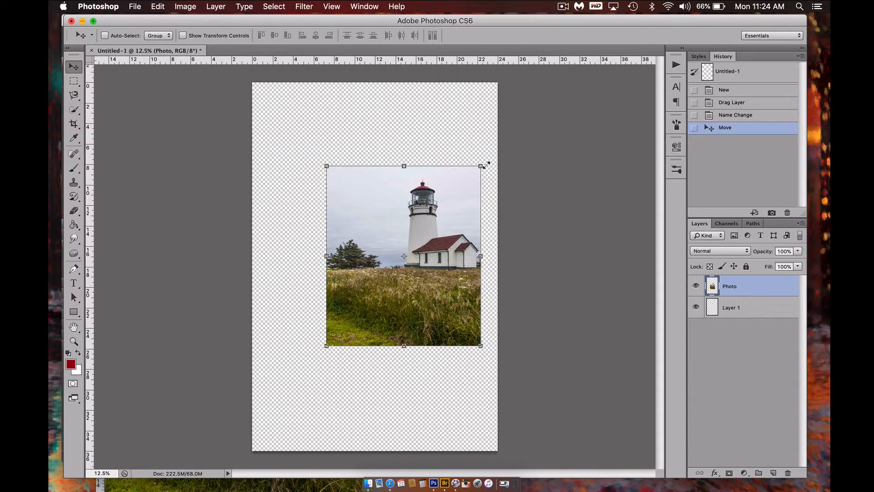
drag(405, 347, 405, 373)
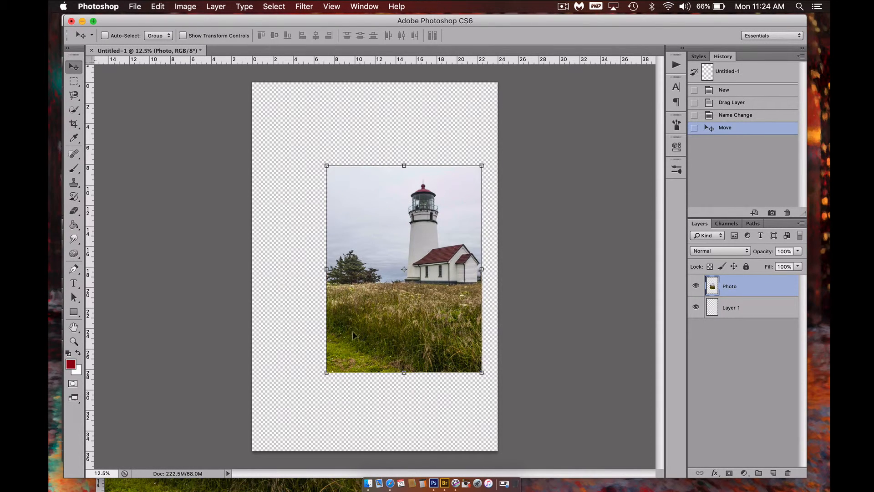
drag(339, 280, 321, 289)
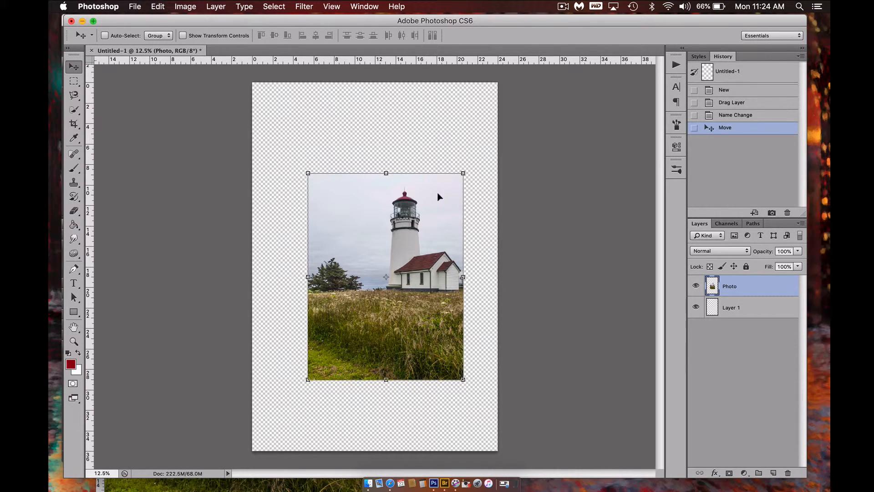
drag(464, 170, 441, 165)
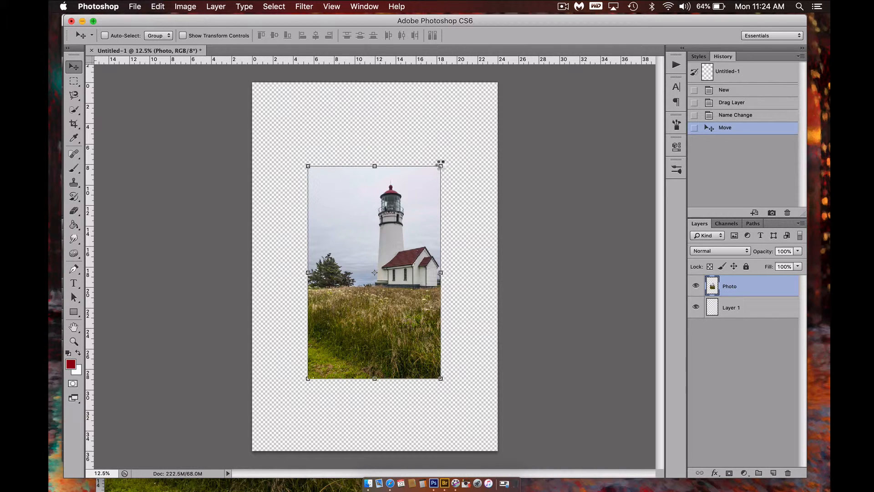
key(Return)
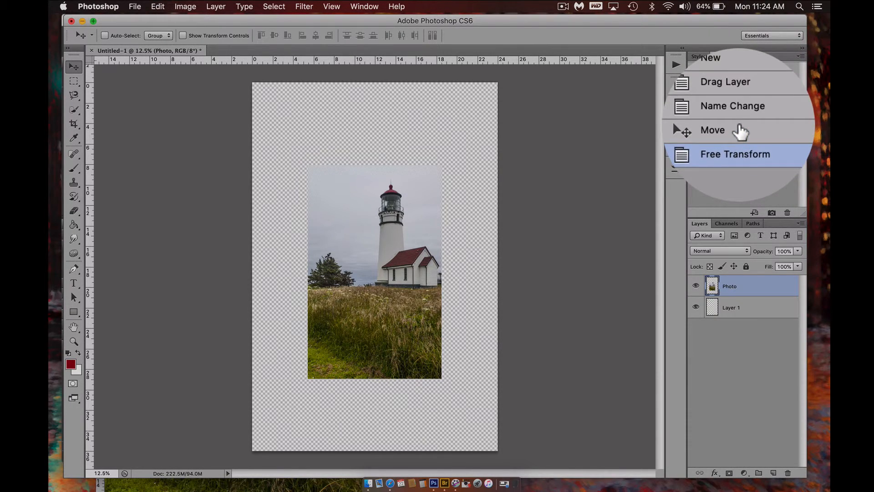
click(740, 131)
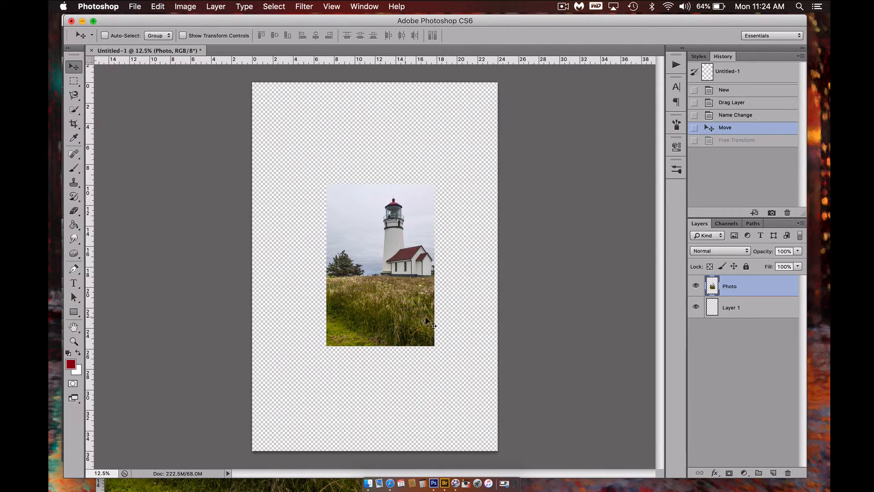
Scale the Photo layer up proportionally with Free Transform until it covers the whole canvas, extending slightly past the edges
click(158, 6)
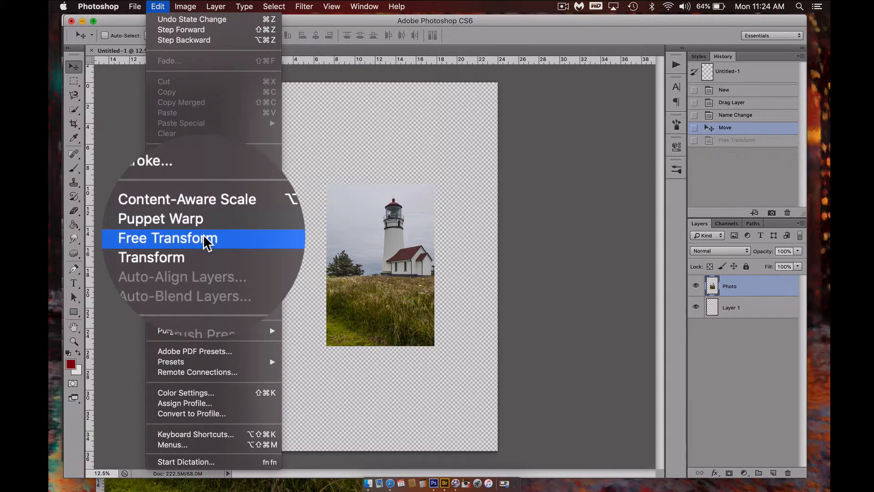
click(206, 239)
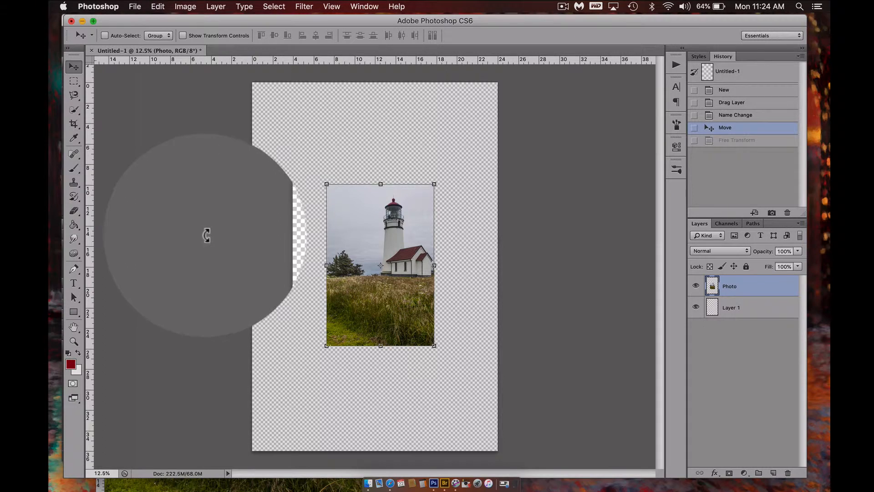
key(shift)
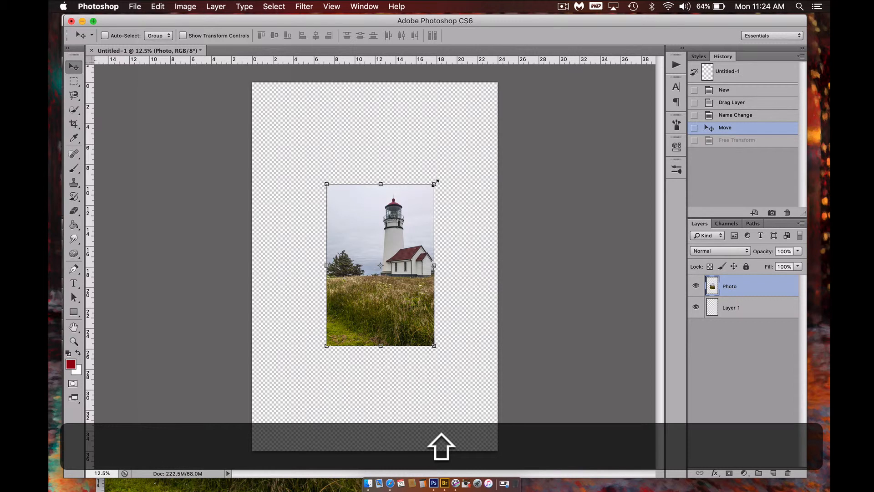
drag(435, 183, 503, 91)
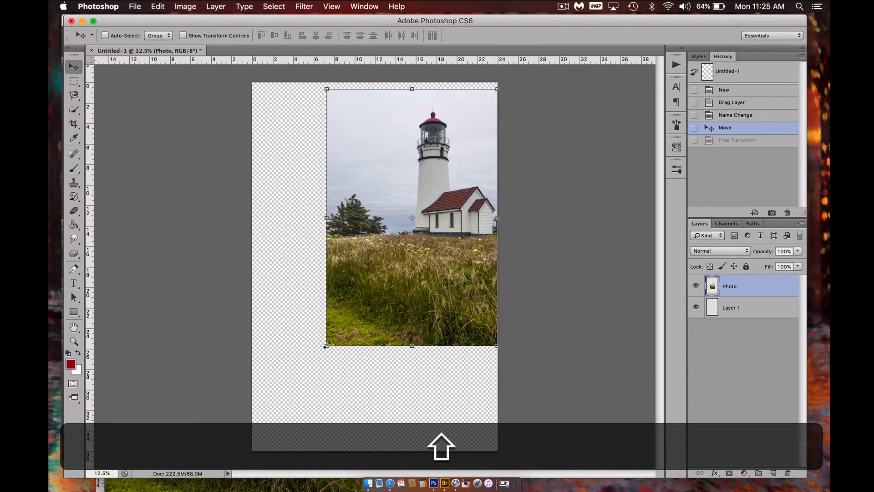
drag(326, 346, 251, 448)
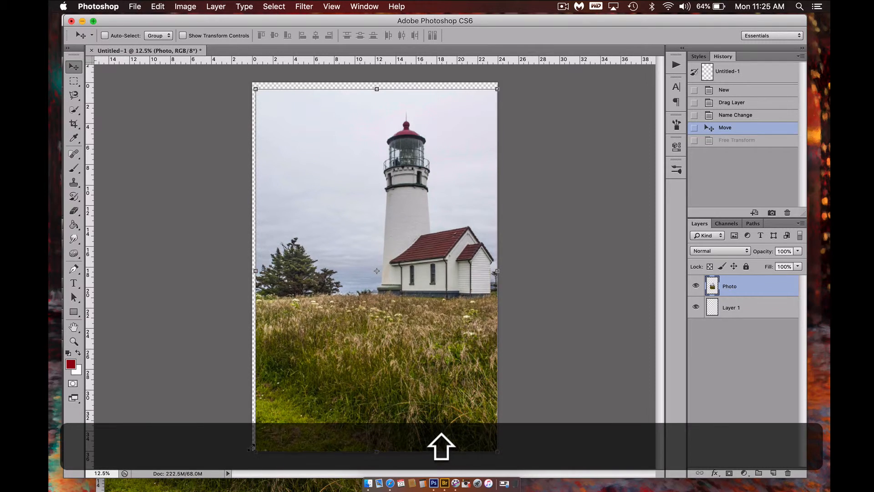
drag(255, 83, 248, 78)
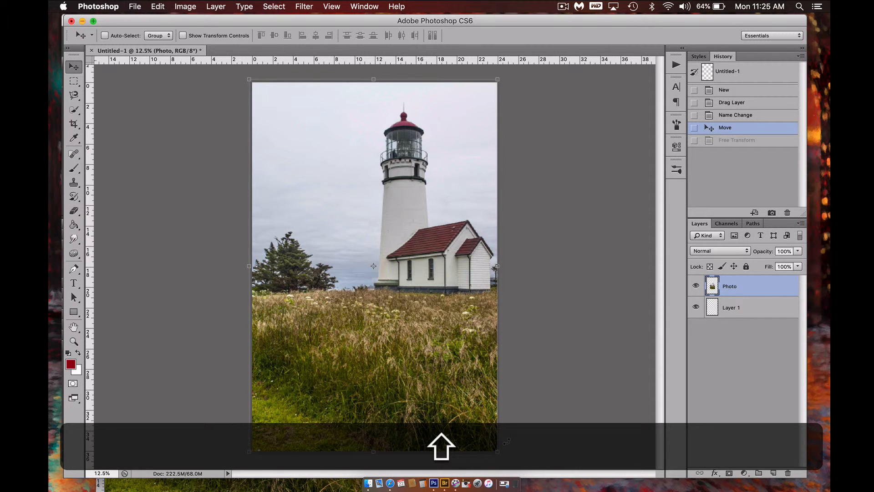
drag(498, 453, 500, 456)
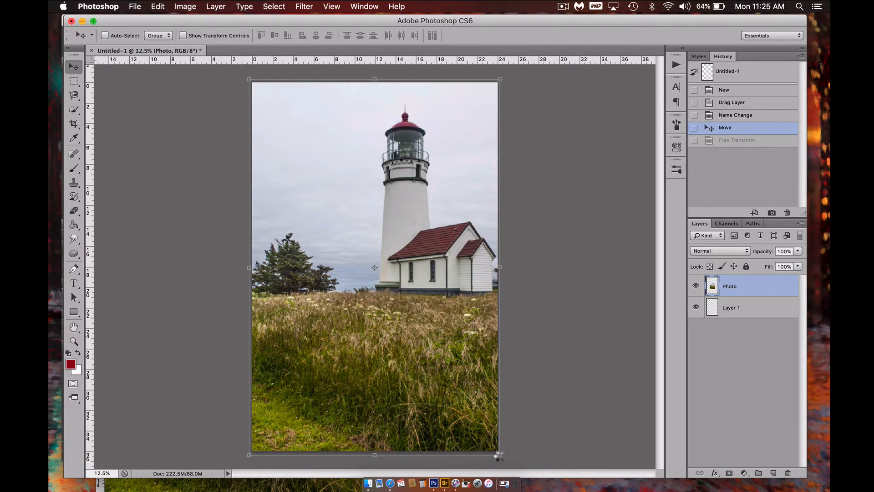
key(Return)
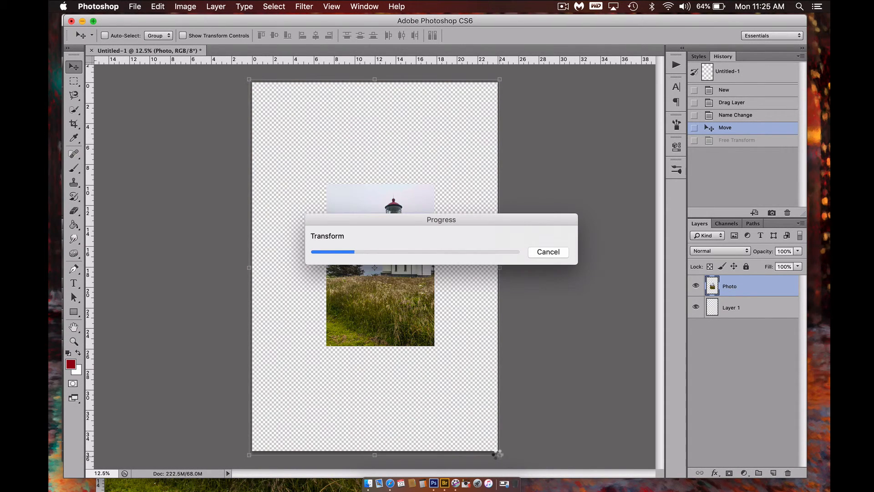